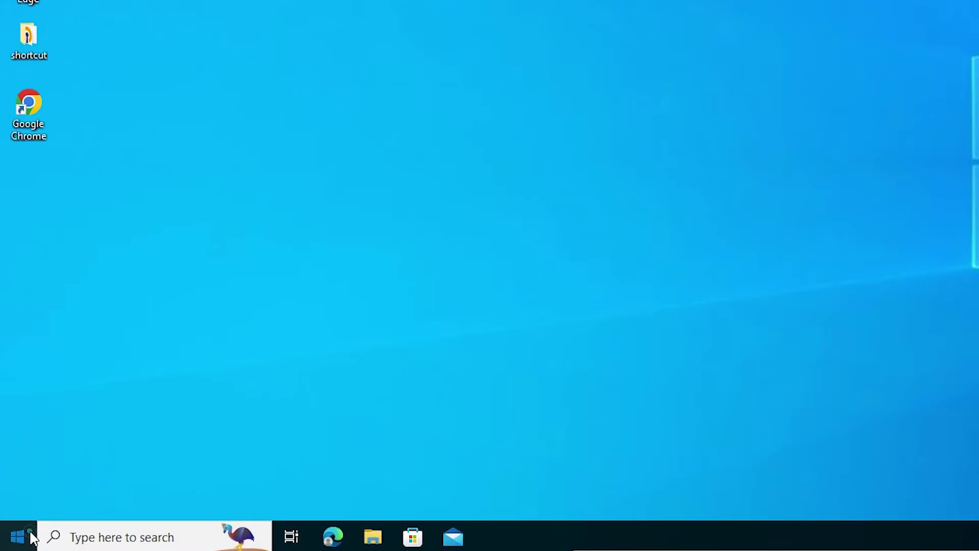
# Open Command Prompt by searching for 'cmd'.
pyautogui.click(20, 542)
pyautogui.write('cmd')
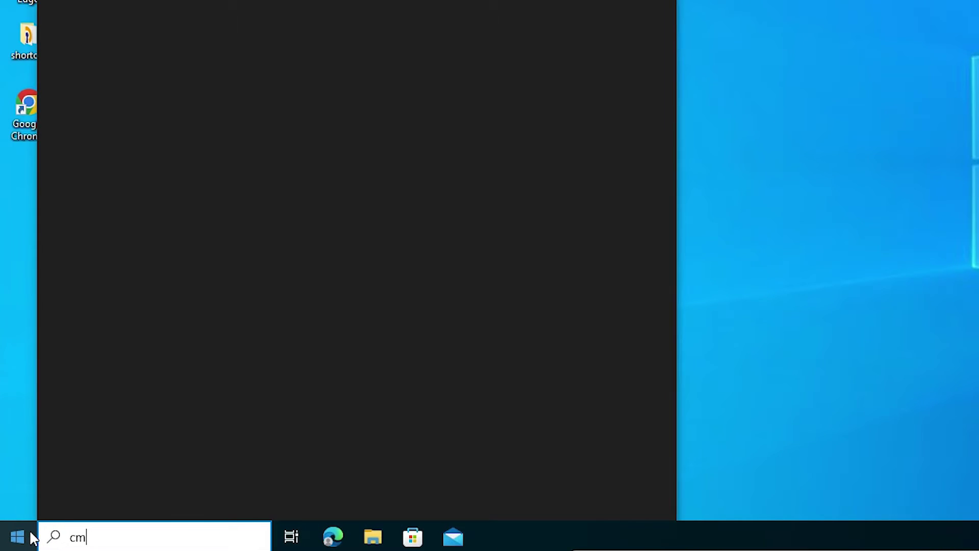
pyautogui.click(172, 84)
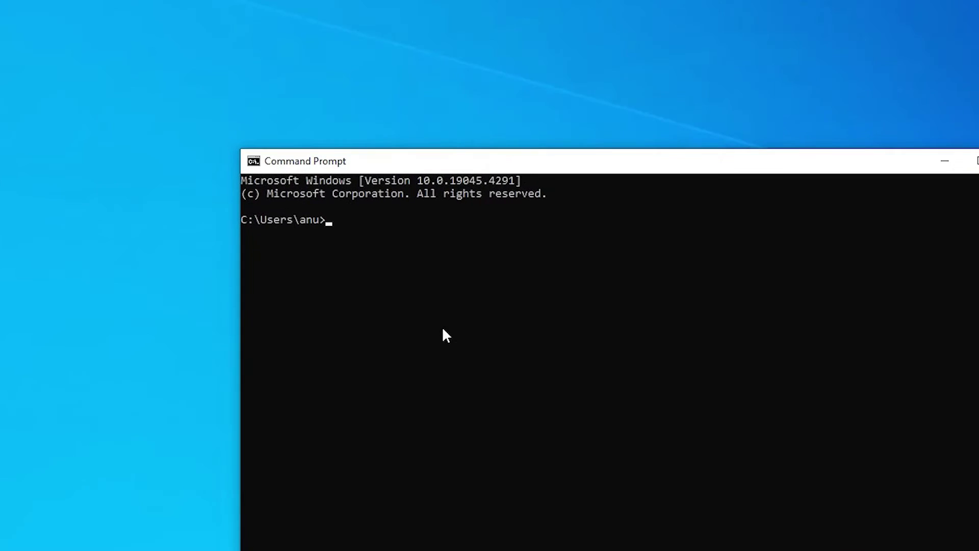
# Run java --version and javac --version, confirming both report Java 22.
pyautogui.click(432, 353)
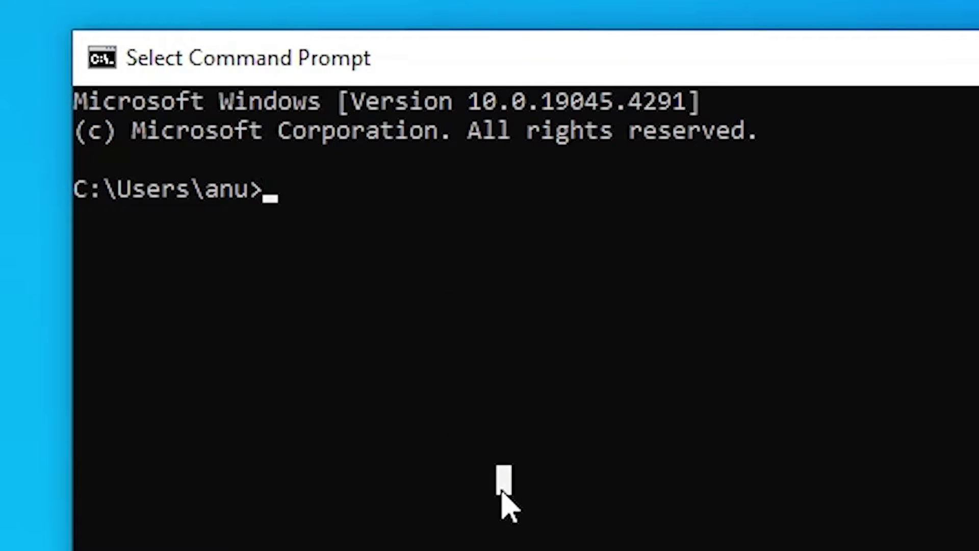
pyautogui.write('jav')
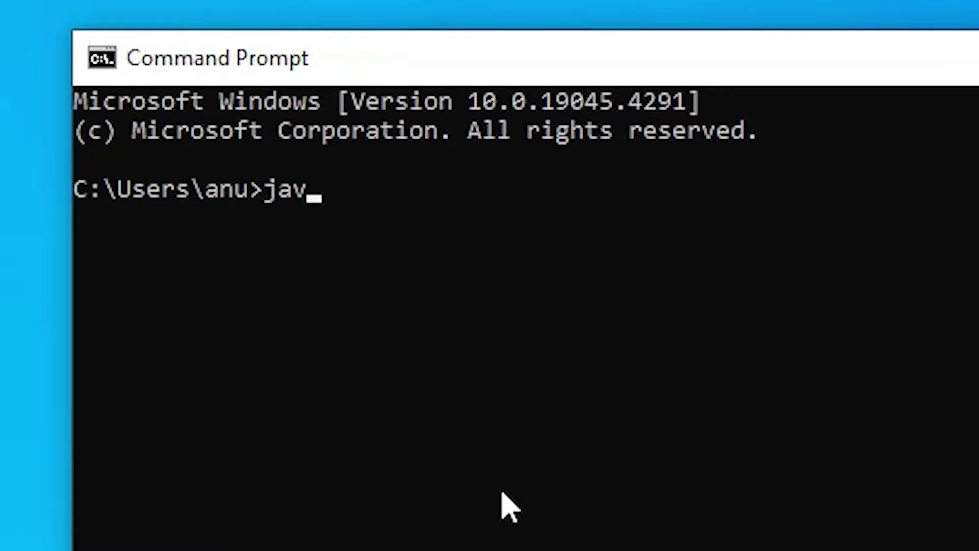
pyautogui.write('a --version')
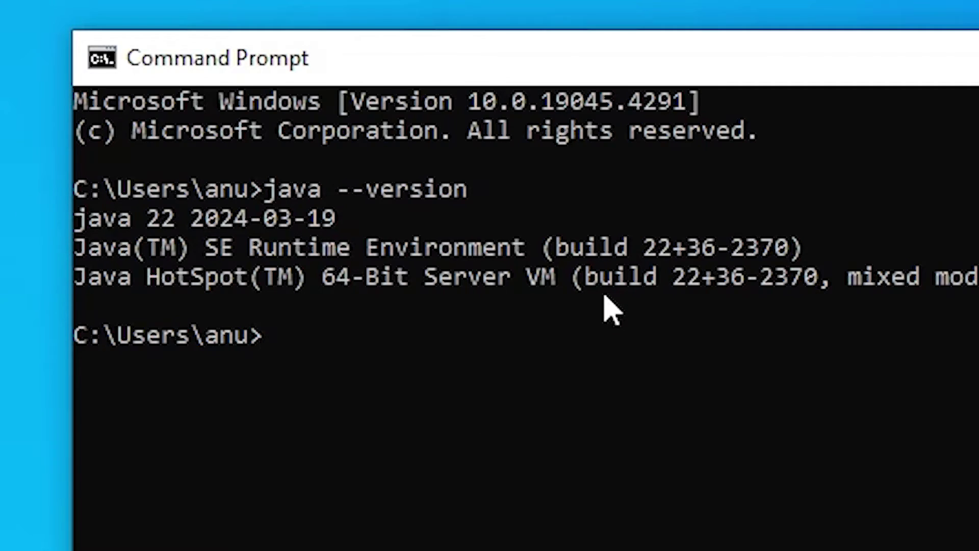
pyautogui.write('java')
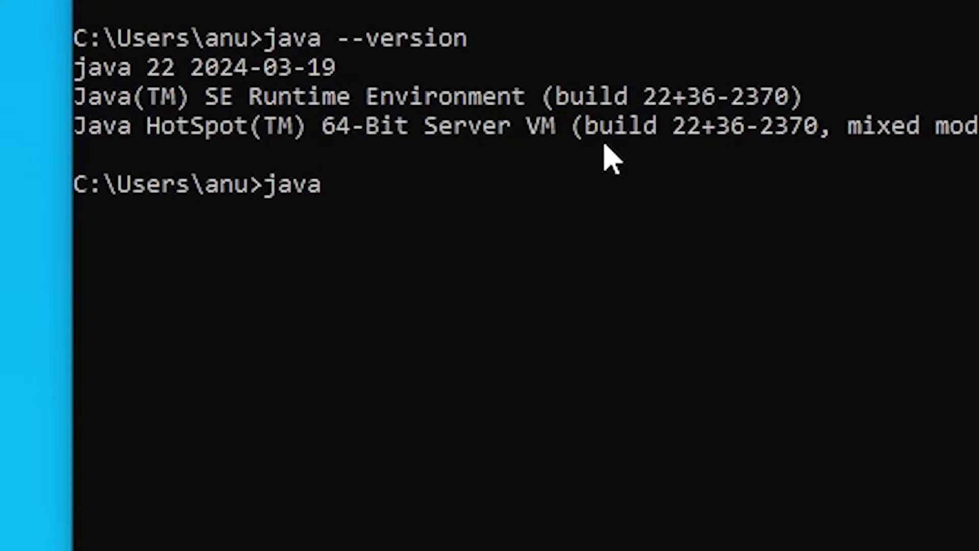
pyautogui.write('c --version')
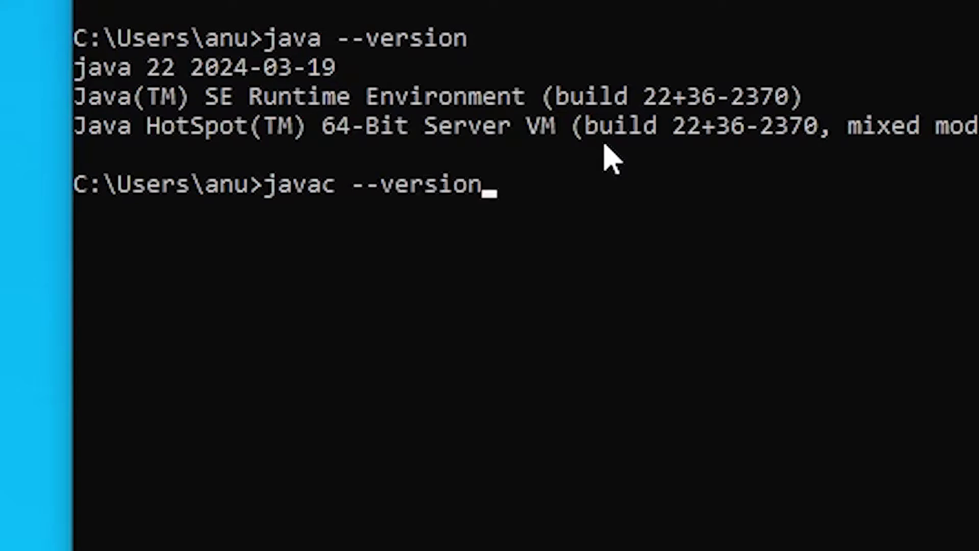
pyautogui.press('Return')
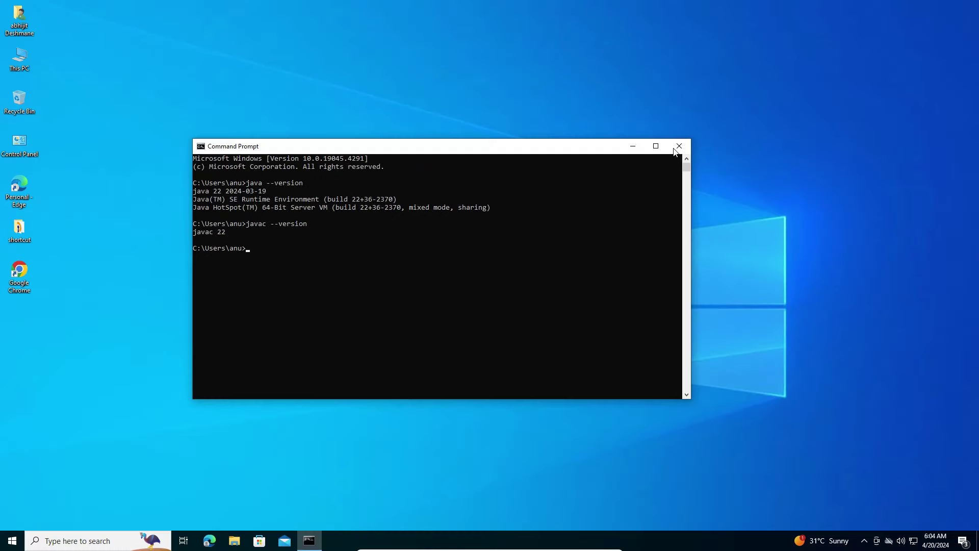
# Close the console and open Control Panel's Programs and Features list.
pyautogui.click(676, 147)
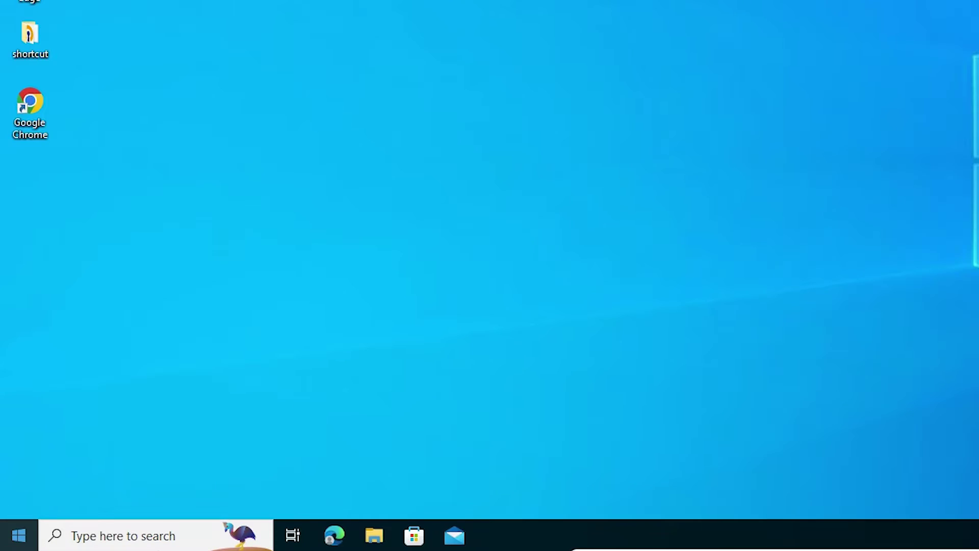
pyautogui.click(10, 545)
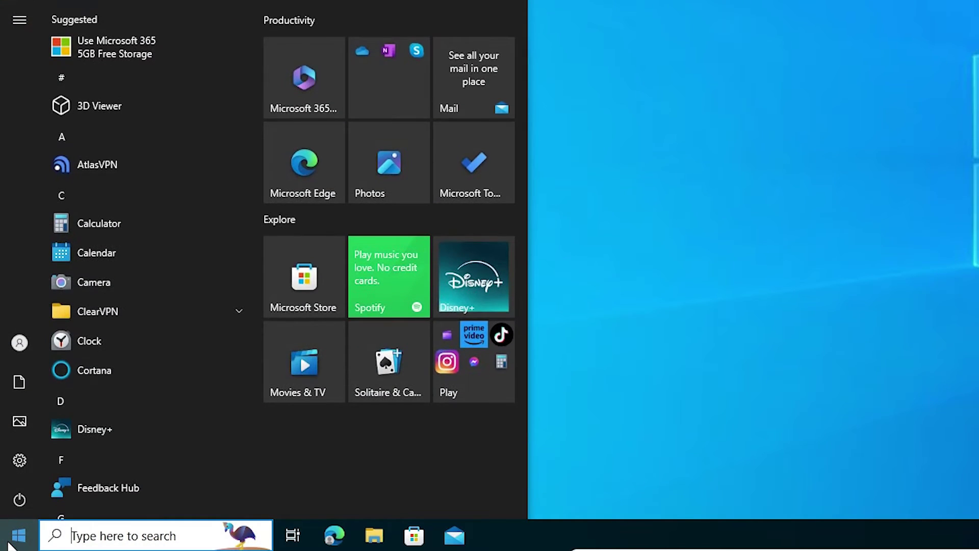
pyautogui.write('con')
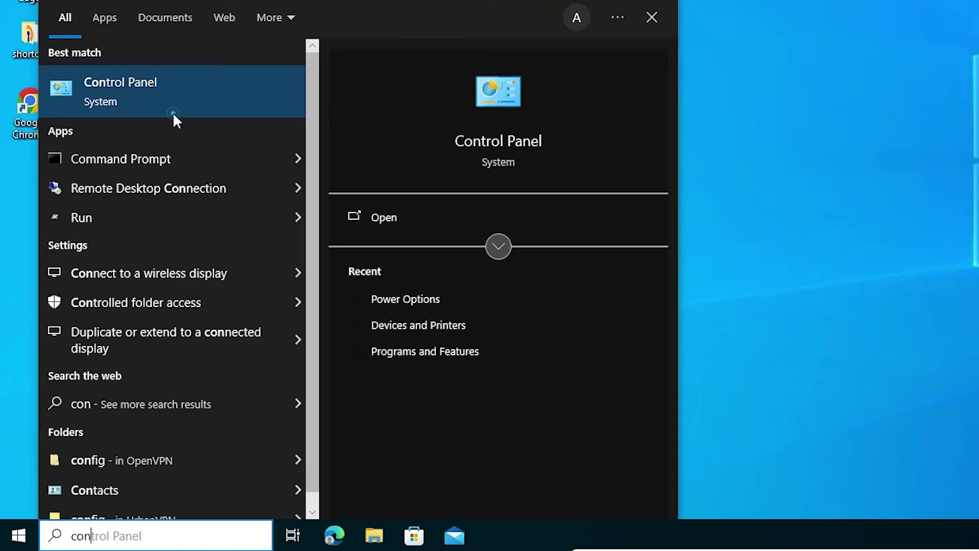
pyautogui.click(173, 115)
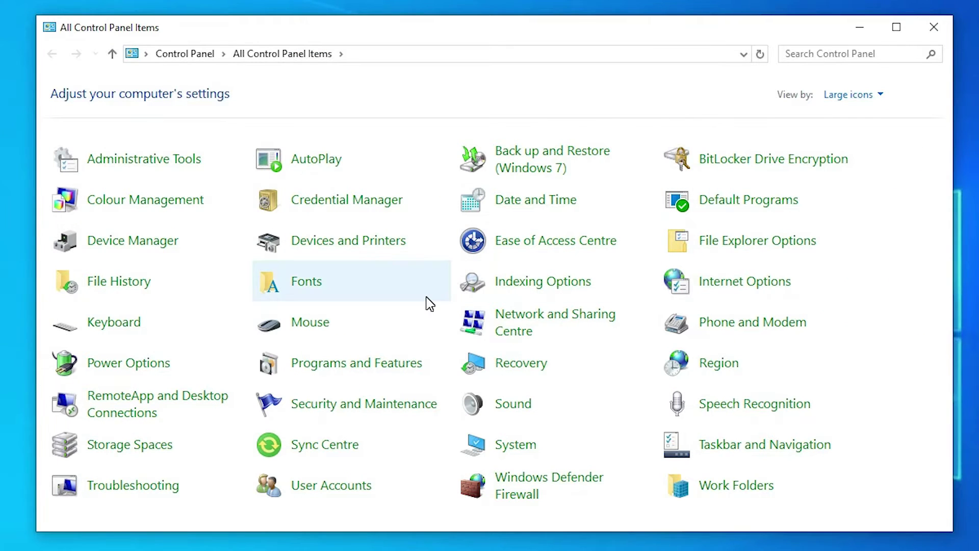
pyautogui.click(405, 367)
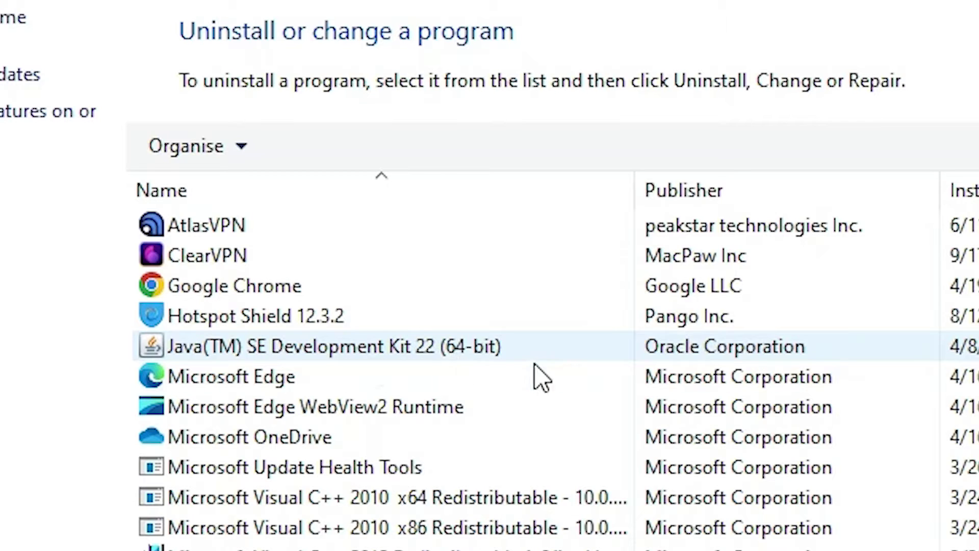
# Uninstall Java(TM) SE Development Kit 22 (64-bit), approving both prompts, then close Programs and Features.
pyautogui.click(467, 351)
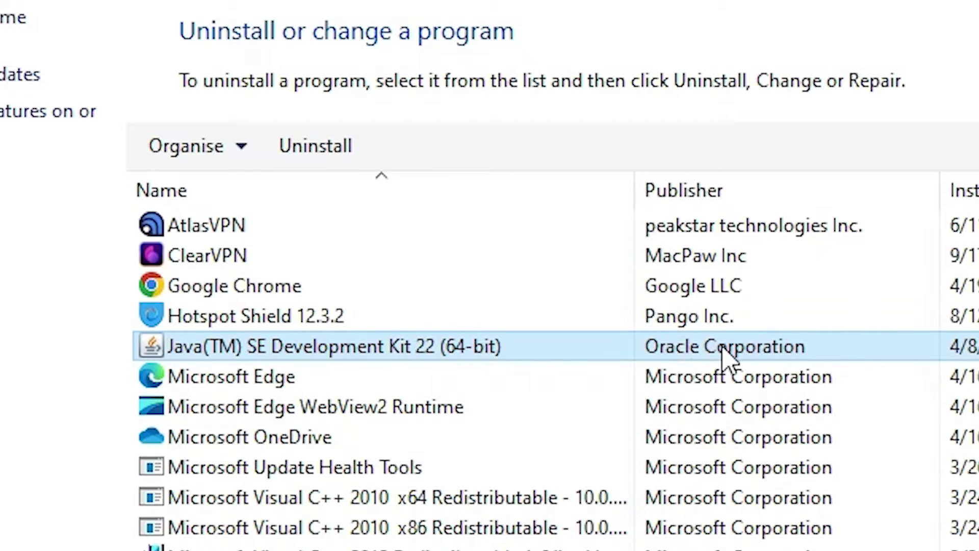
pyautogui.click(354, 159)
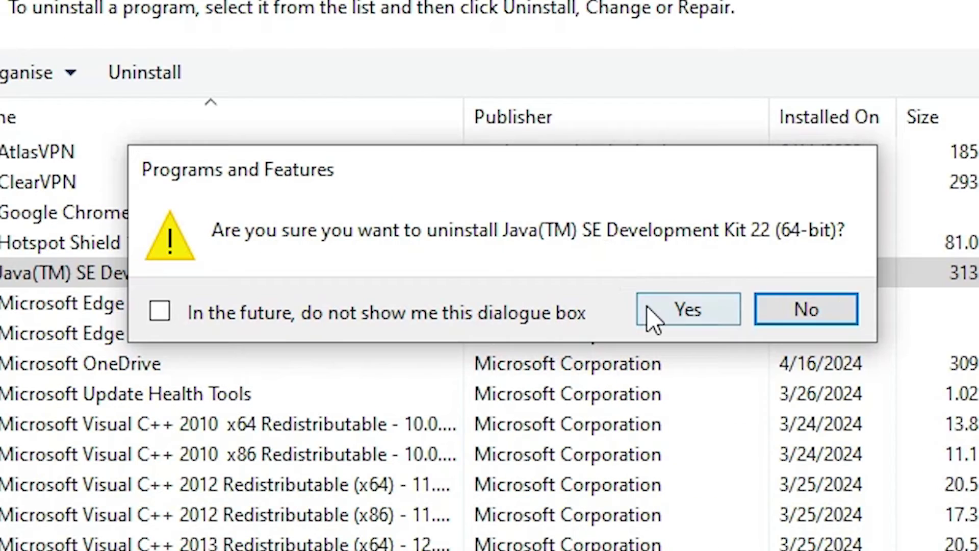
pyautogui.click(819, 380)
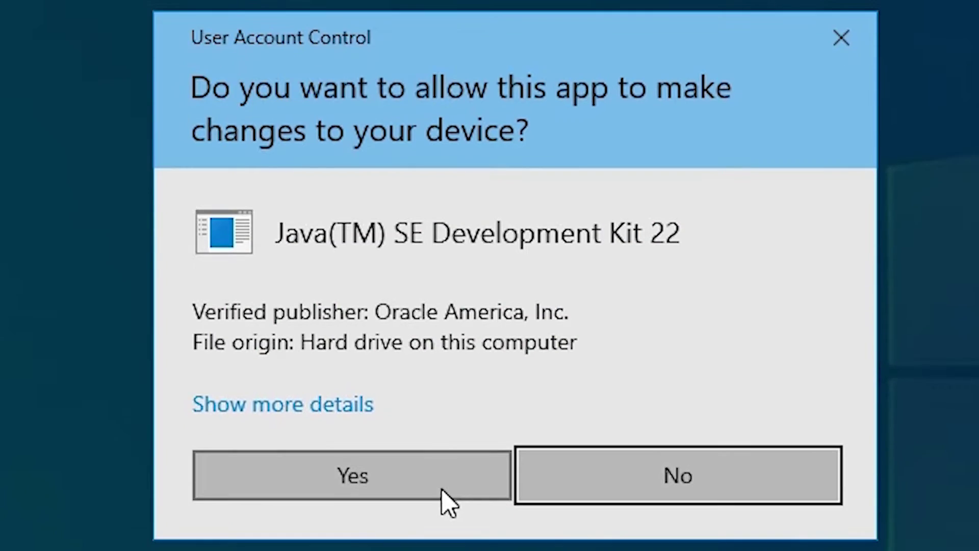
pyautogui.click(438, 539)
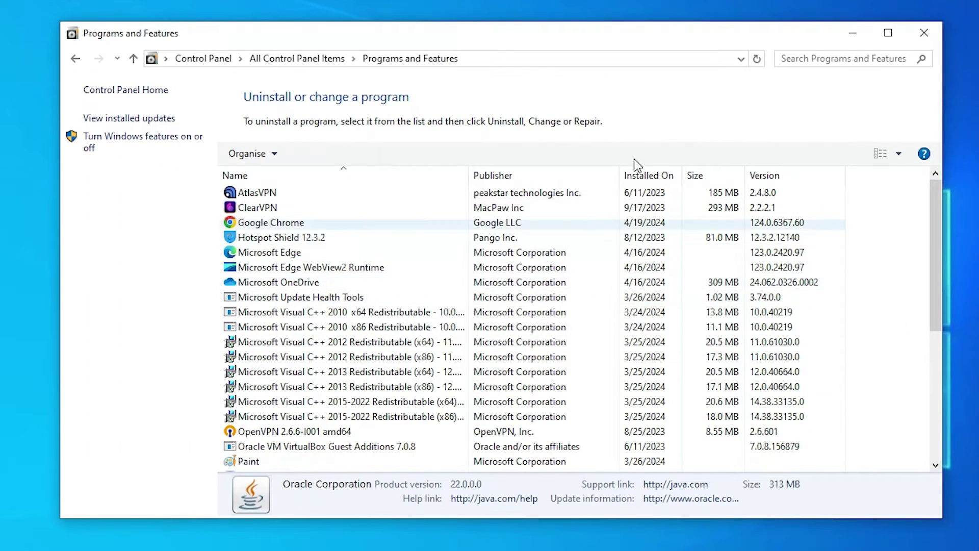
pyautogui.click(921, 33)
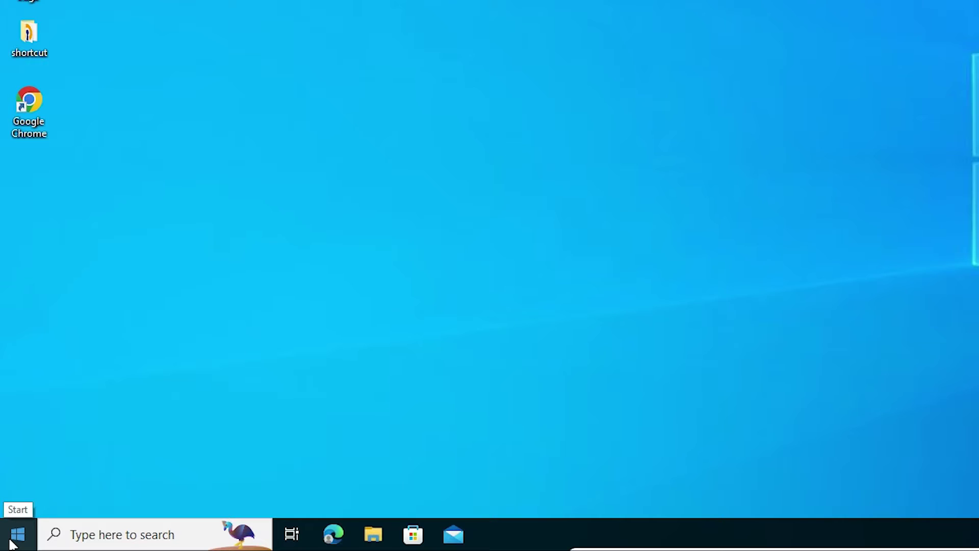
# Search 'edit the' to reach System Properties and open its Environment Variables dialog.
pyautogui.click(9, 544)
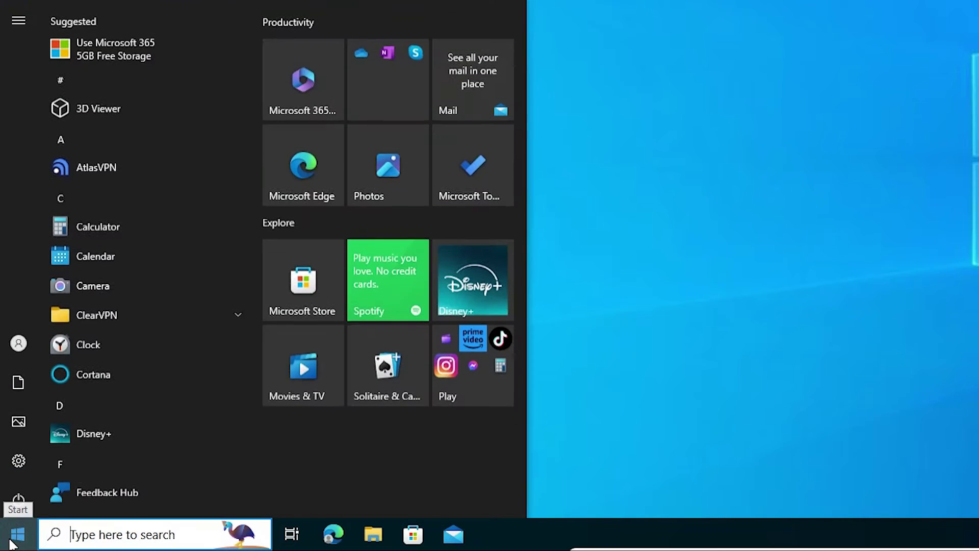
pyautogui.write('edit the')
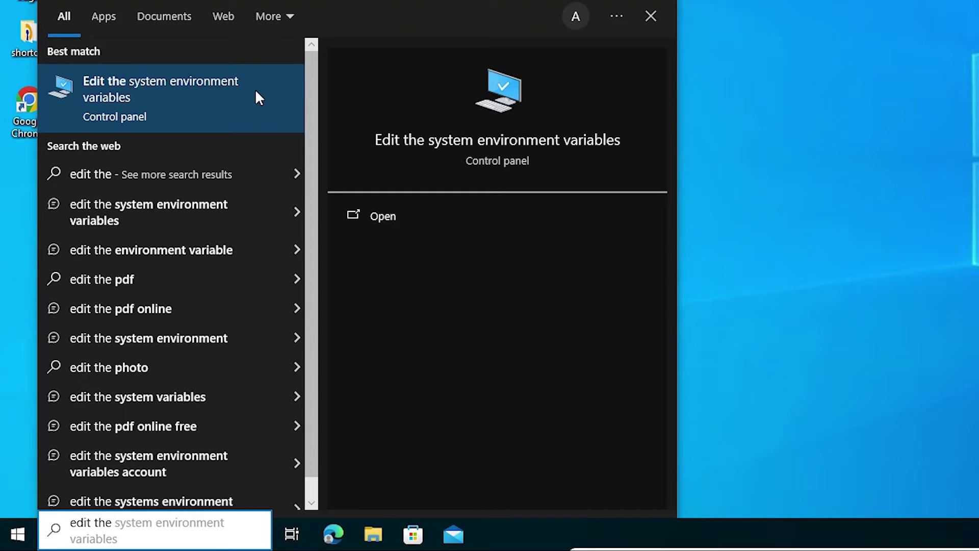
pyautogui.click(155, 98)
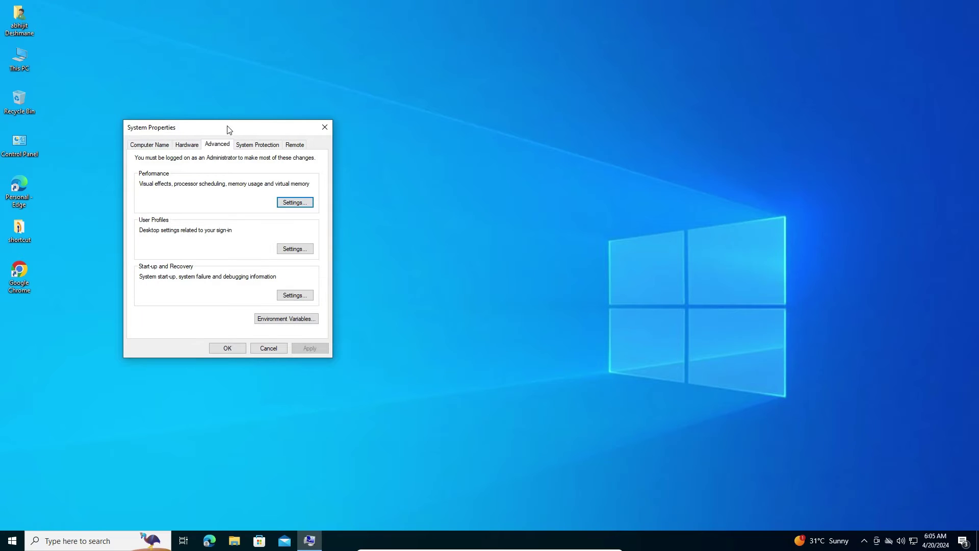
pyautogui.moveTo(229, 130); pyautogui.dragTo(400, 149)
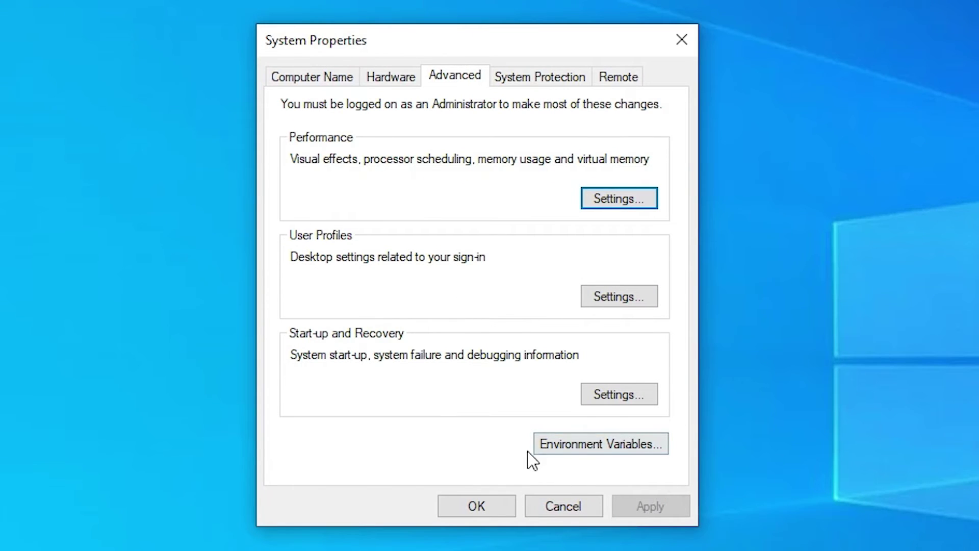
pyautogui.click(619, 449)
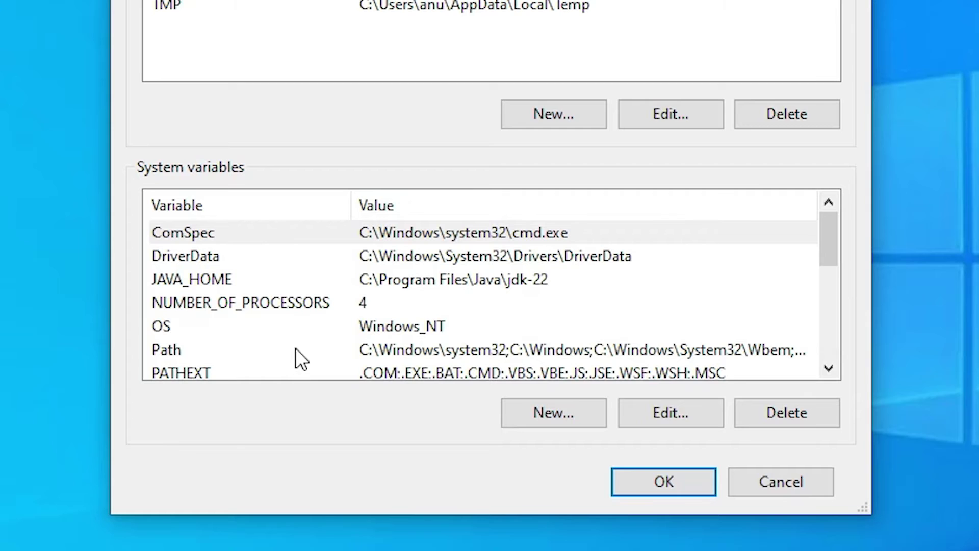
# Delete C:\Program Files\Java\jdk-22\bin from the system Path variable and confirm.
pyautogui.click(173, 351)
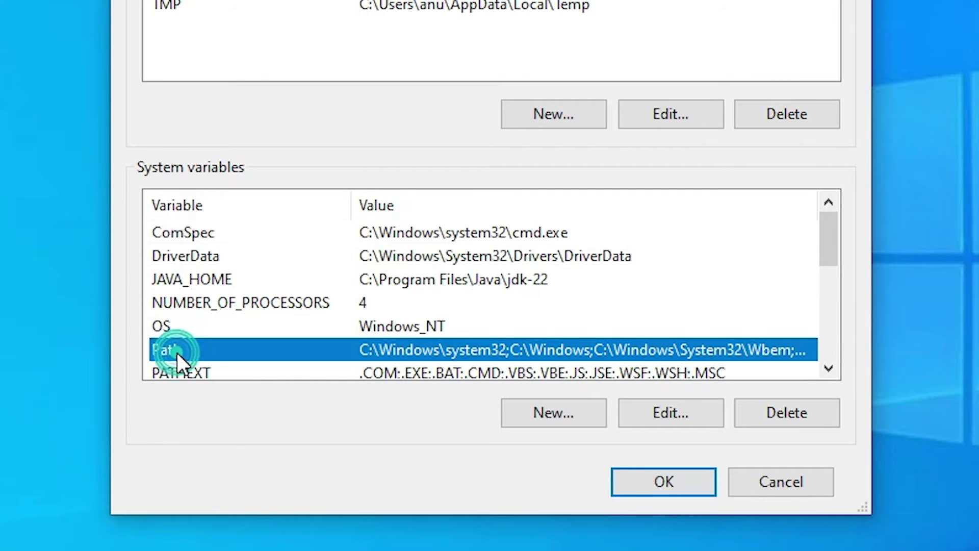
pyautogui.scroll(-1, 292, 323)
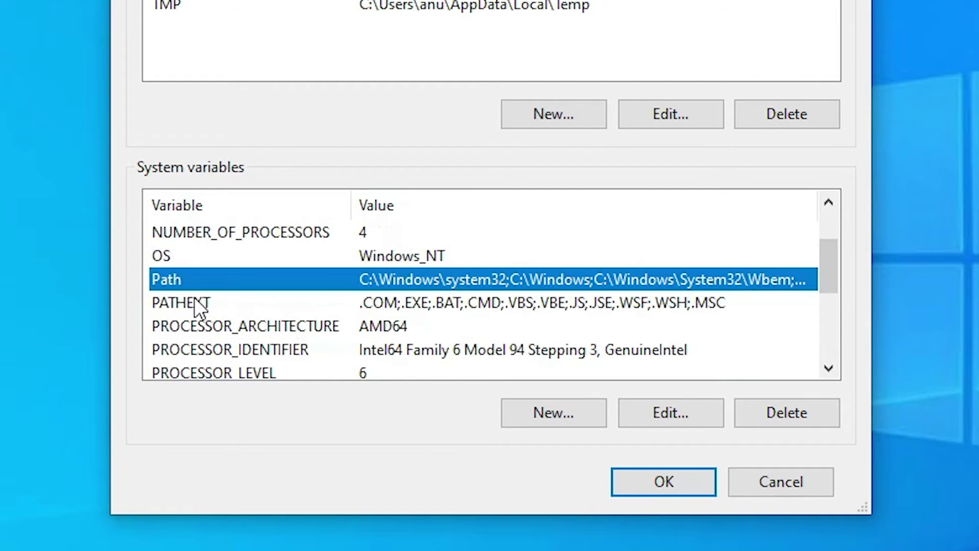
pyautogui.click(684, 410)
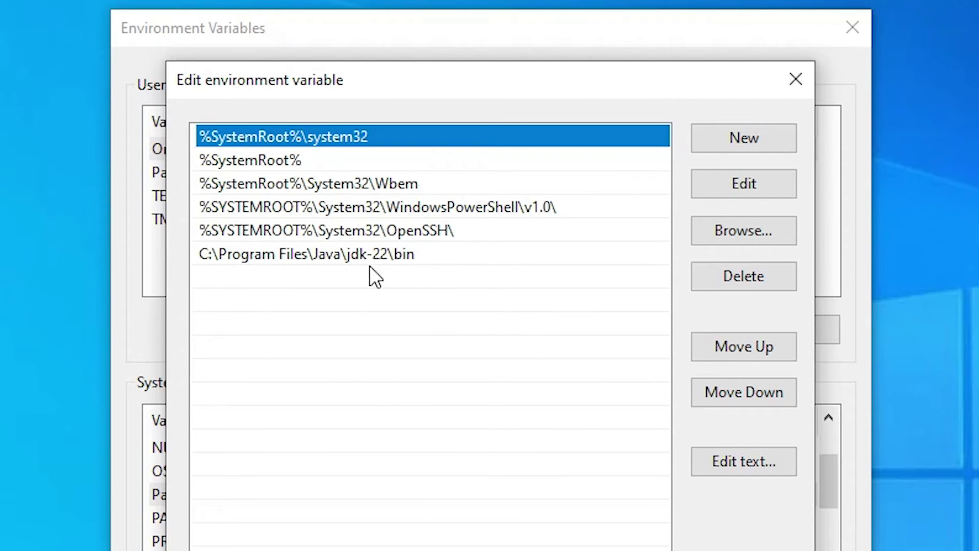
pyautogui.click(430, 256)
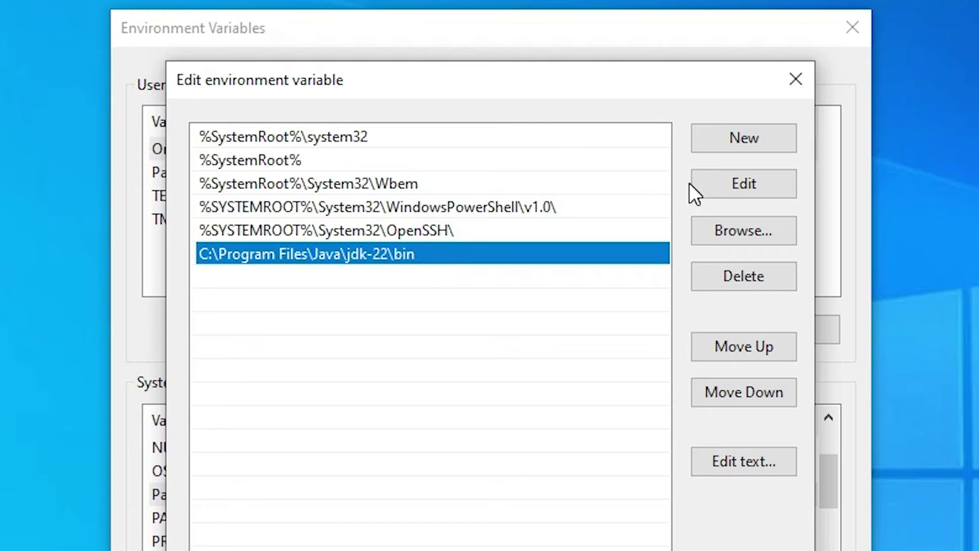
pyautogui.click(761, 274)
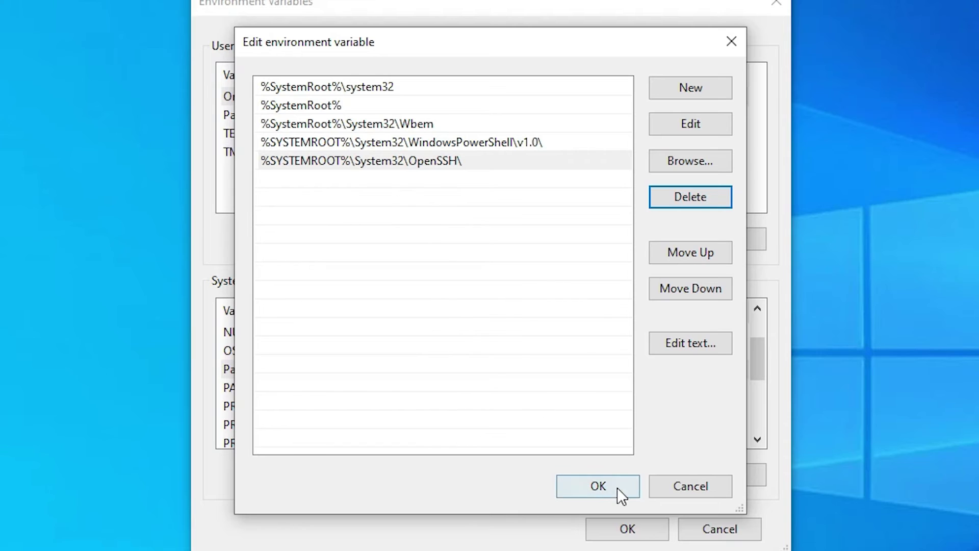
pyautogui.click(614, 488)
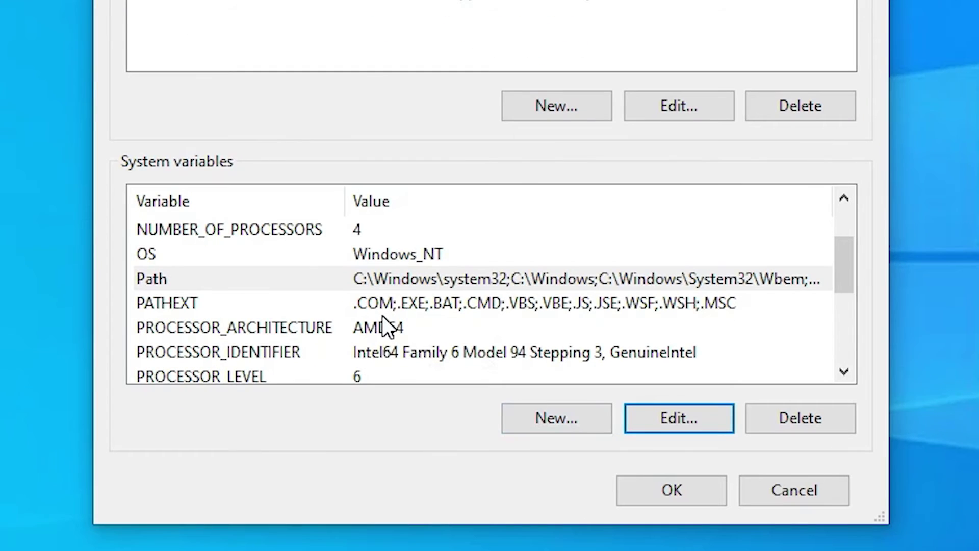
# Delete the JAVA_HOME system variable and confirm with OK in both dialogs.
pyautogui.scroll(-1, 388, 331)
pyautogui.scroll(-2, 382, 299)
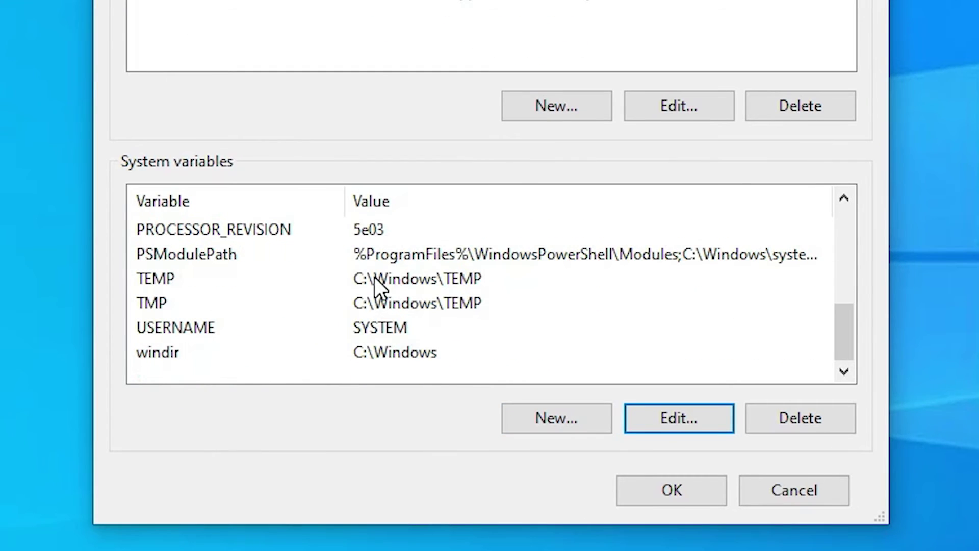
pyautogui.scroll(3, 374, 277)
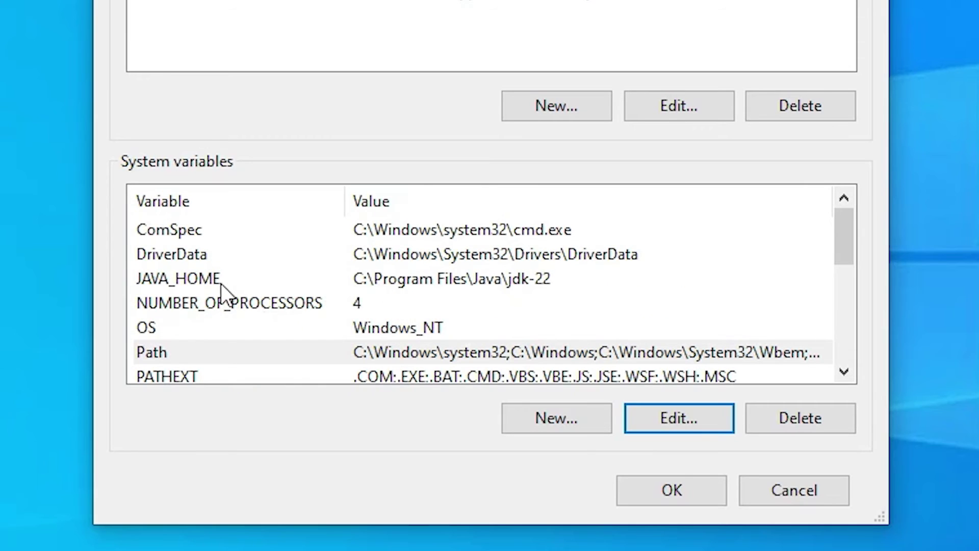
pyautogui.click(209, 281)
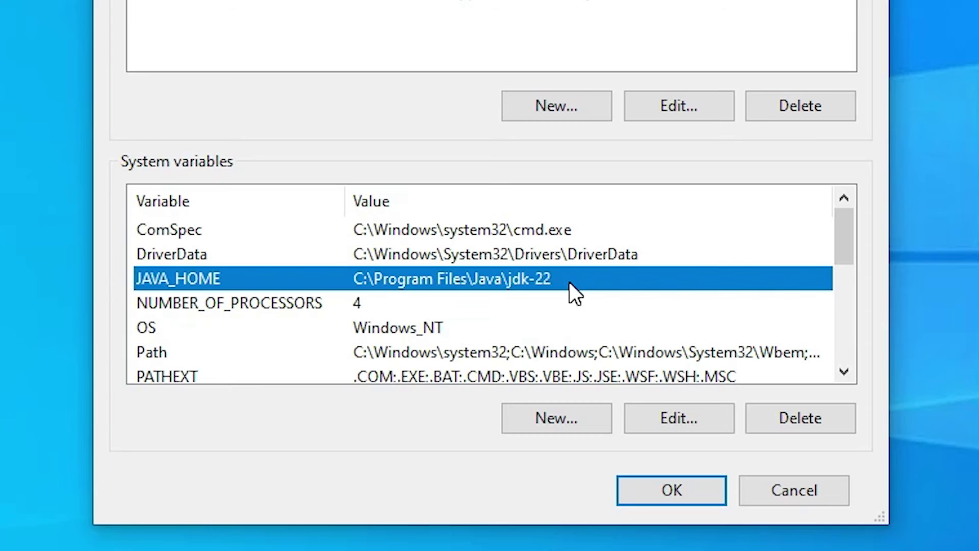
pyautogui.click(840, 425)
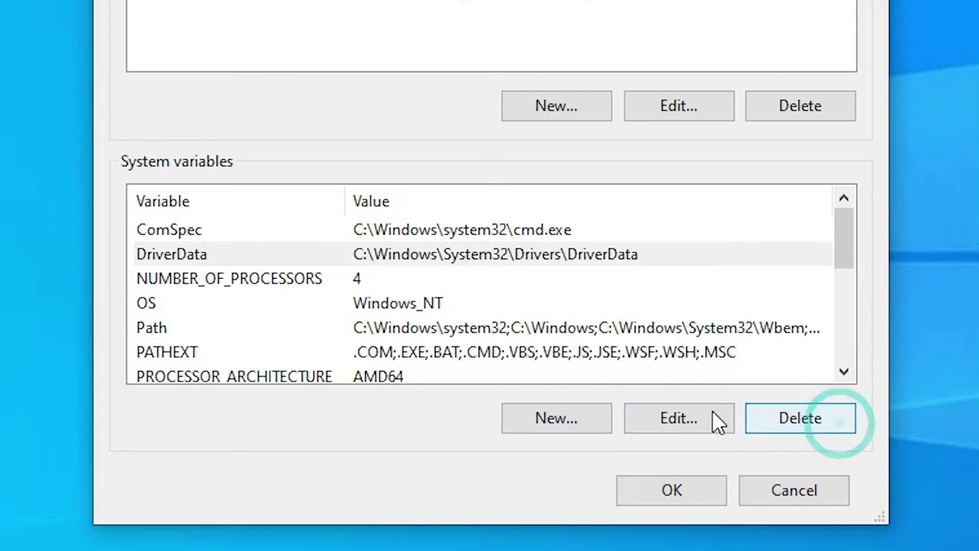
pyautogui.click(695, 494)
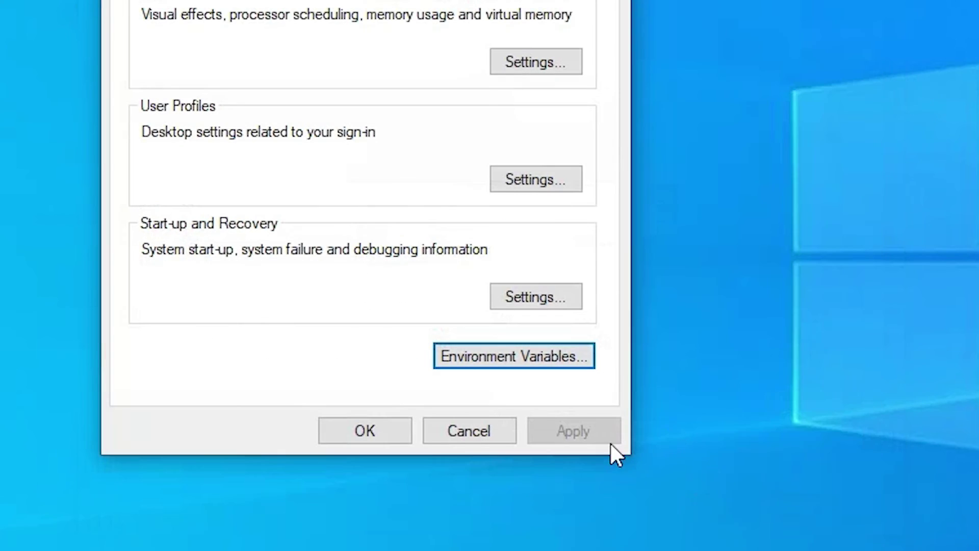
pyautogui.click(396, 429)
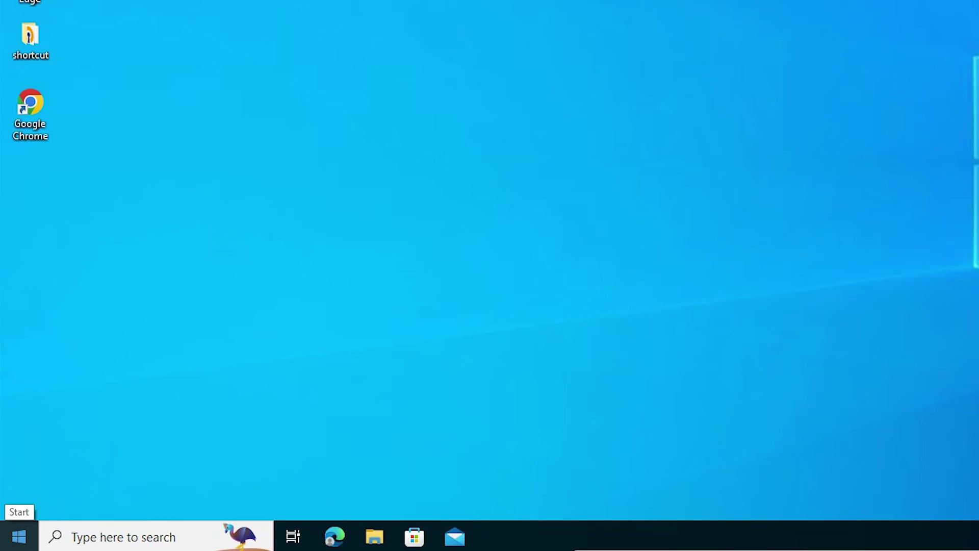
# Open Command Prompt and run java --version, which now reports 'java' is not recognized.
pyautogui.click(19, 537)
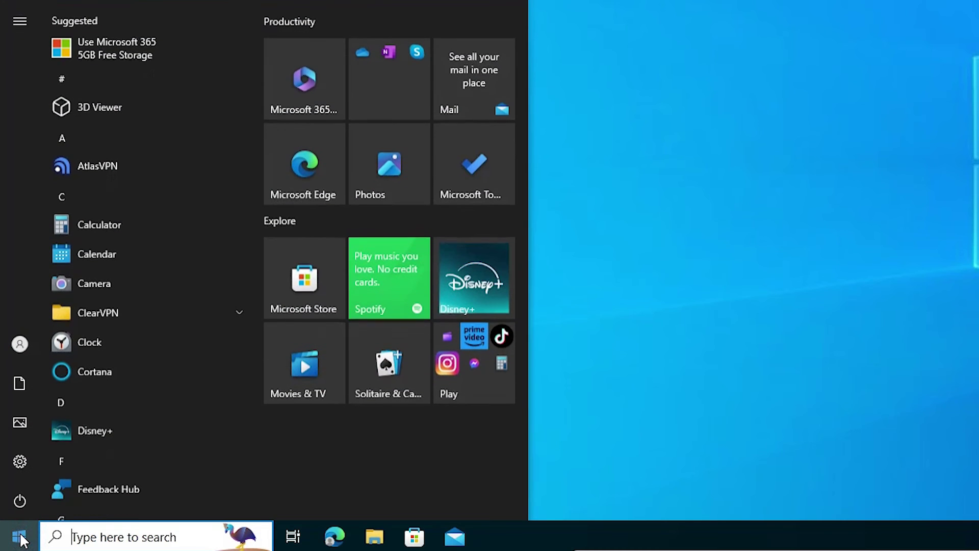
pyautogui.write('cmd')
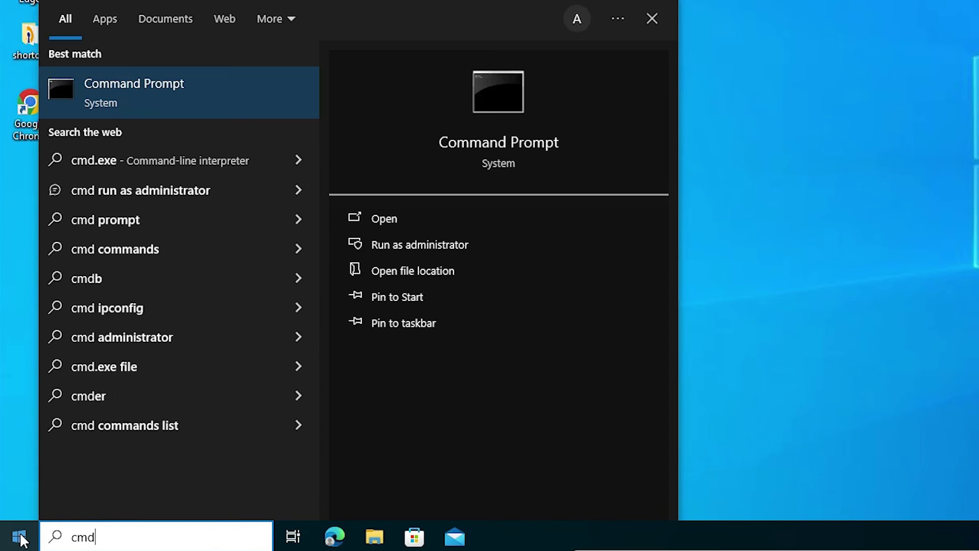
pyautogui.press('Return')
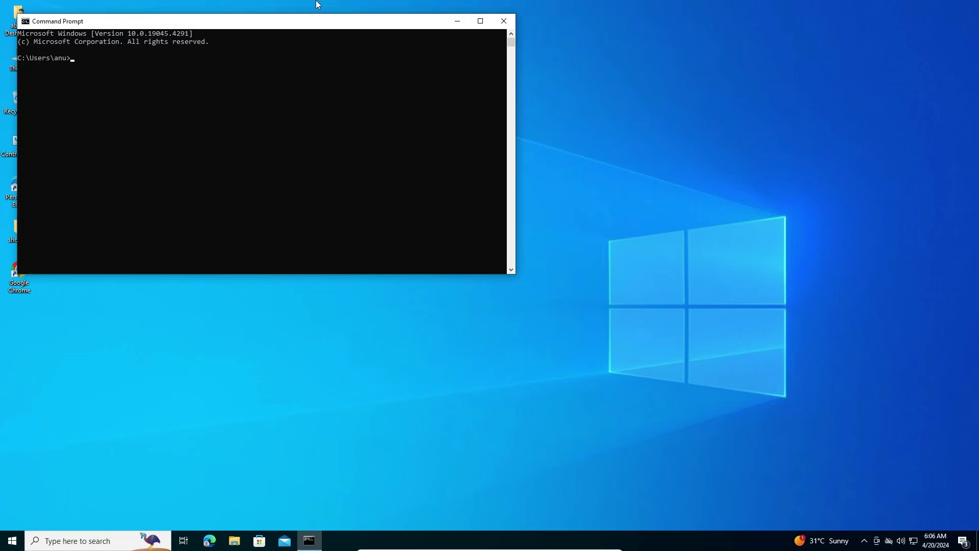
pyautogui.moveTo(288, 25); pyautogui.dragTo(577, 184)
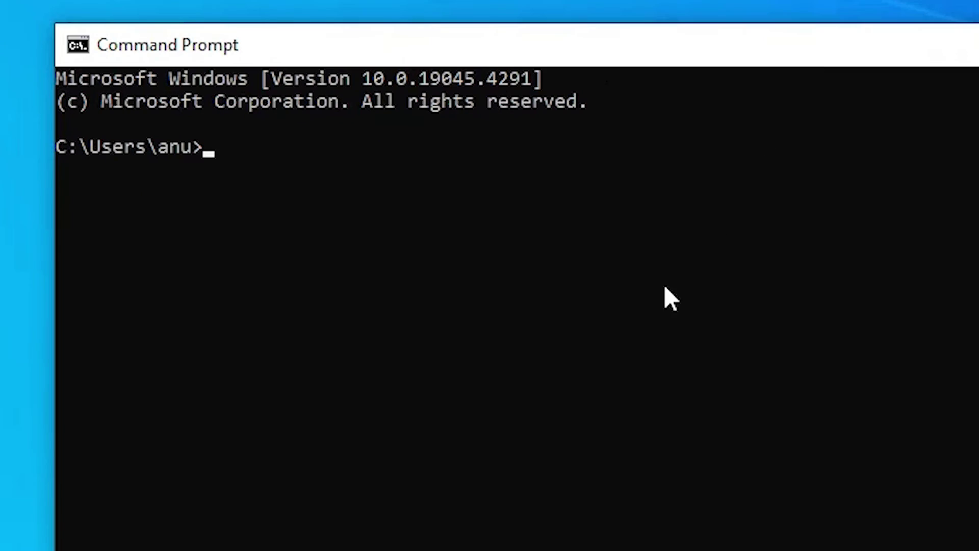
pyautogui.write('java --')
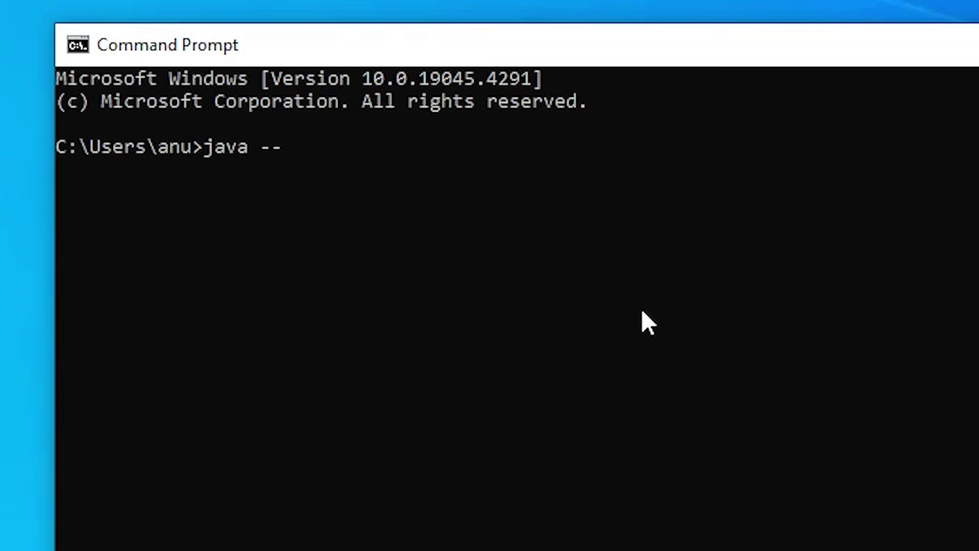
pyautogui.write('version')
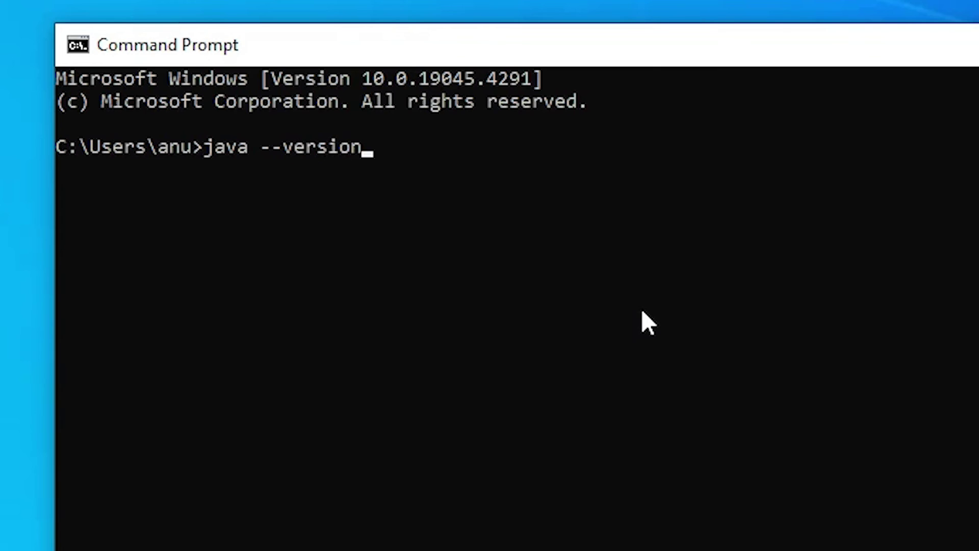
pyautogui.press('Return')
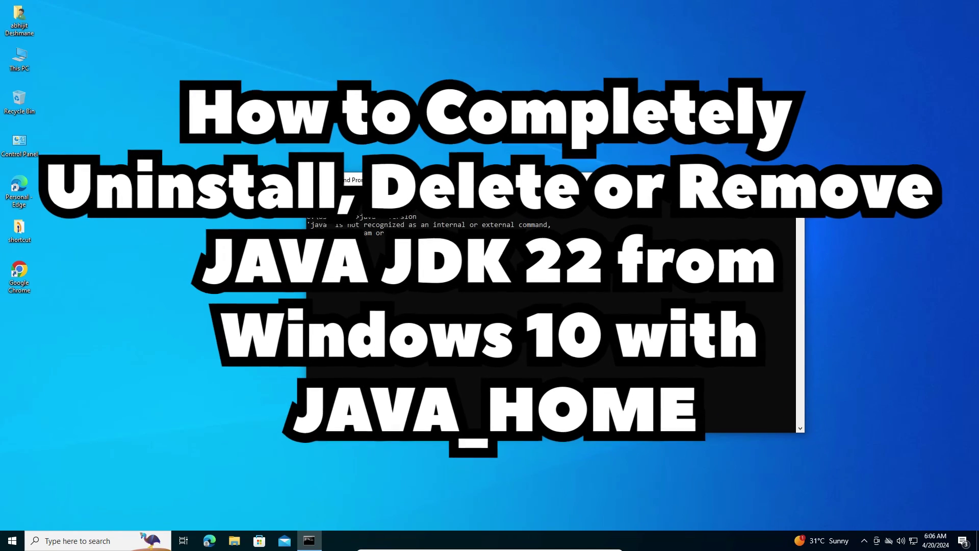
# Close the Command Prompt window.
pyautogui.click(794, 180)
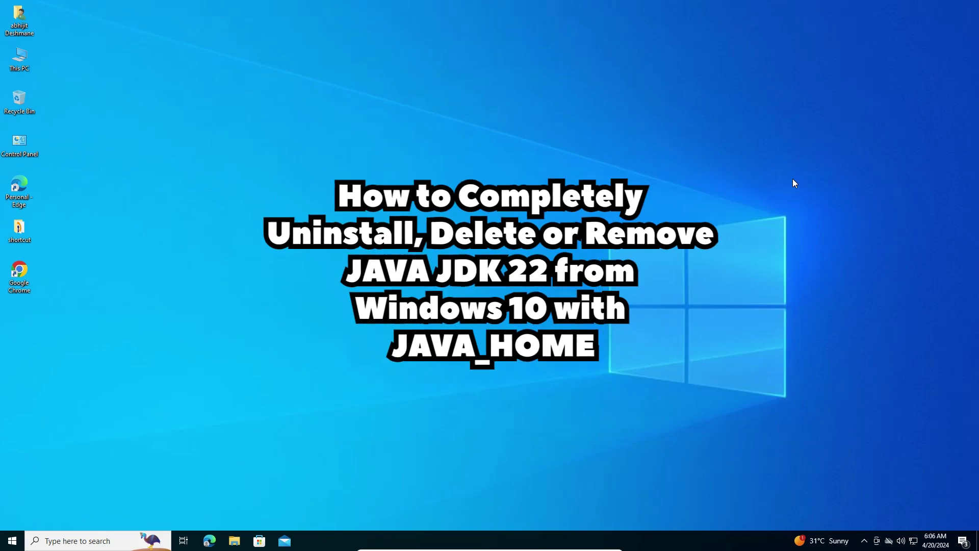